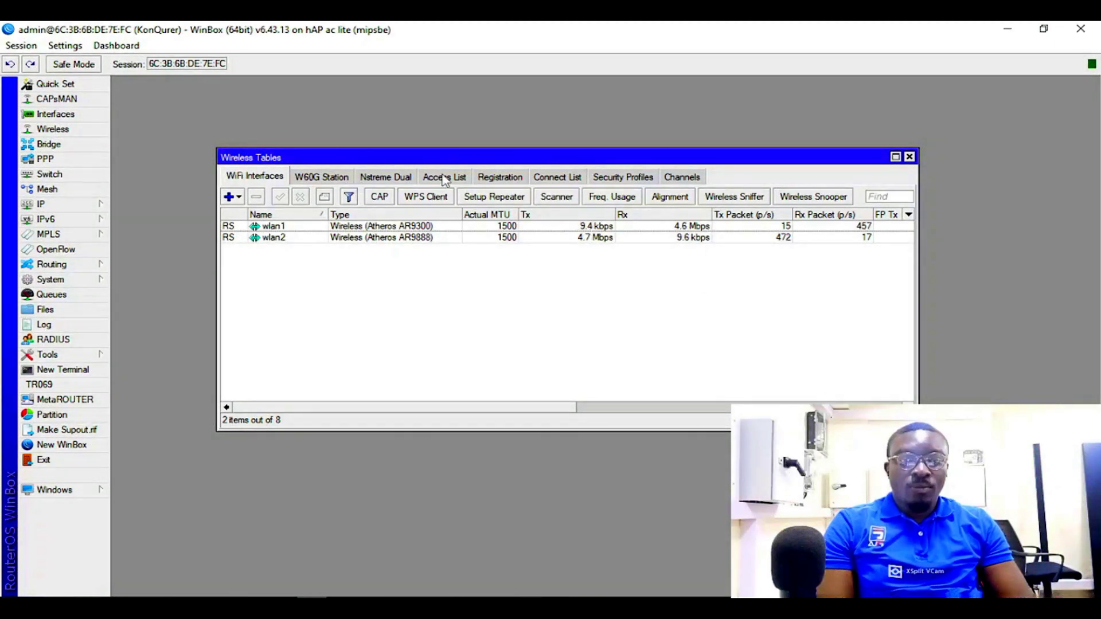
Step: Browse the wireless tables and select the wlan1 interface in the interfaces list
left_click(444, 177)
left_click(396, 178)
left_click(500, 177)
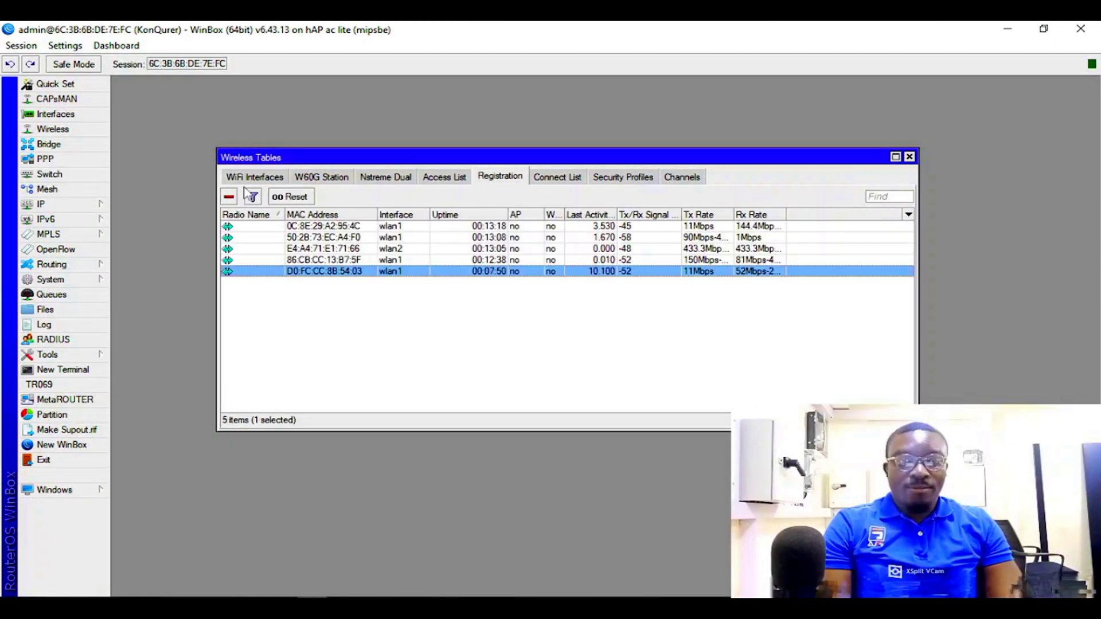
left_click(255, 177)
left_click(330, 228)
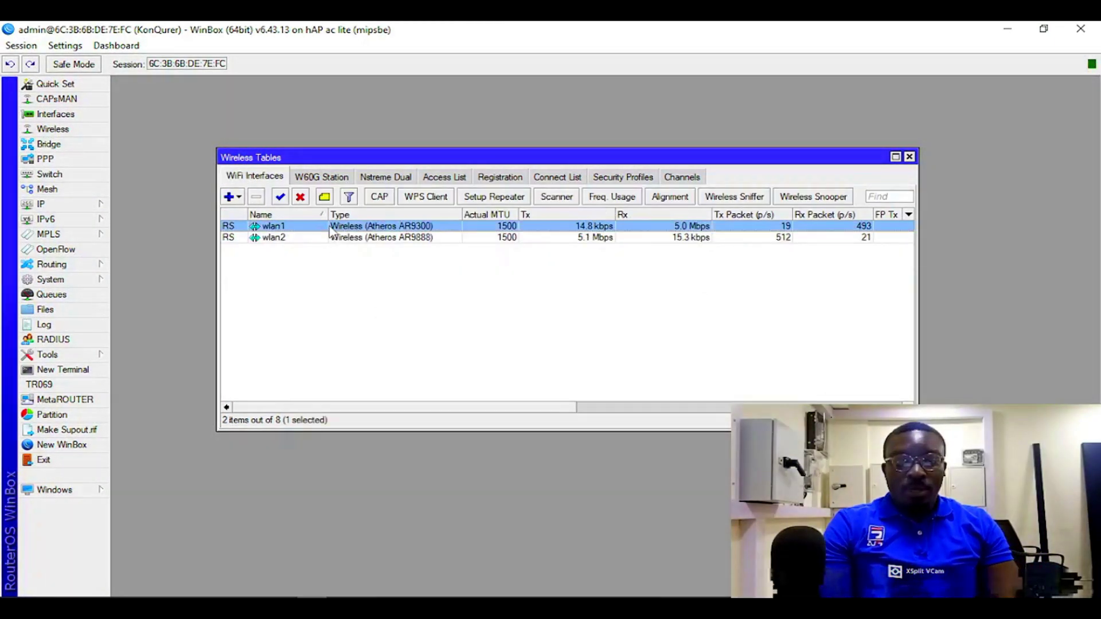
left_click(316, 239)
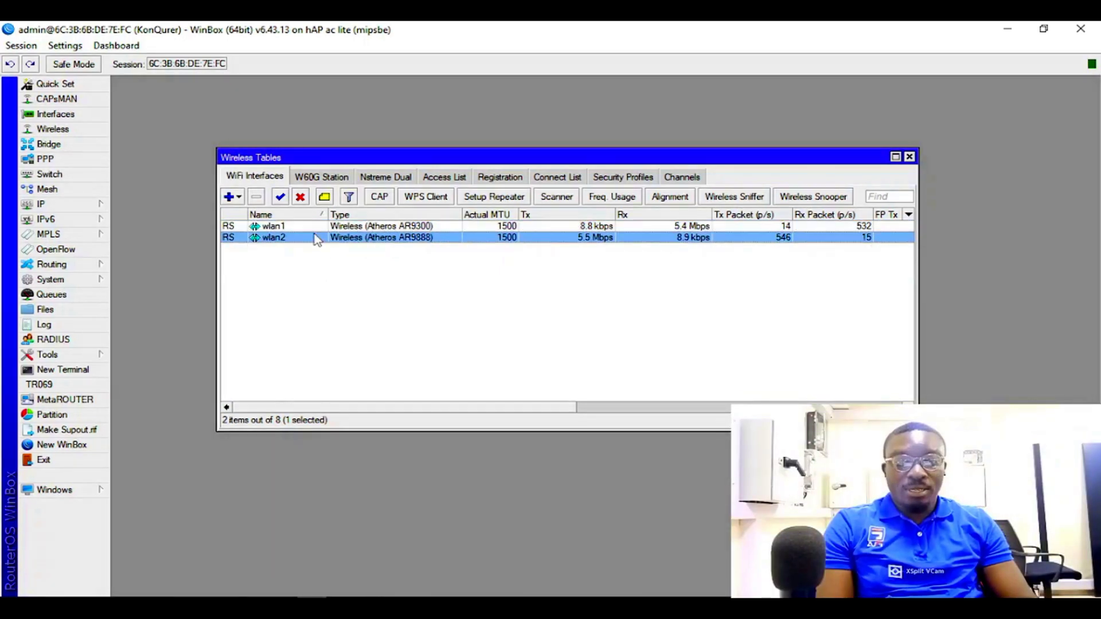
left_click(314, 226)
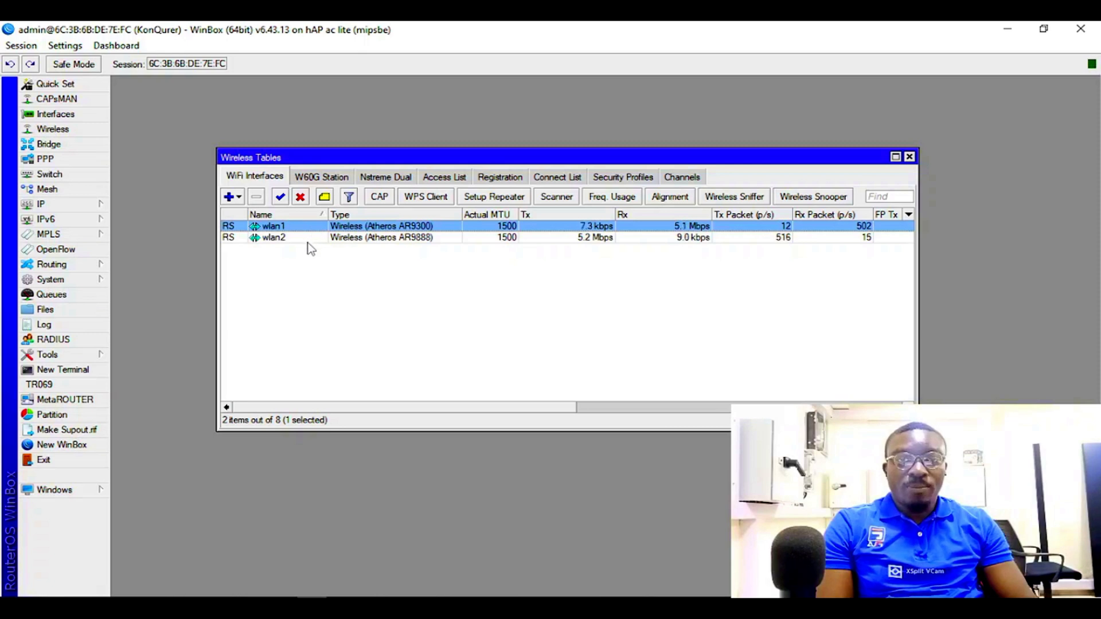
left_click(313, 240)
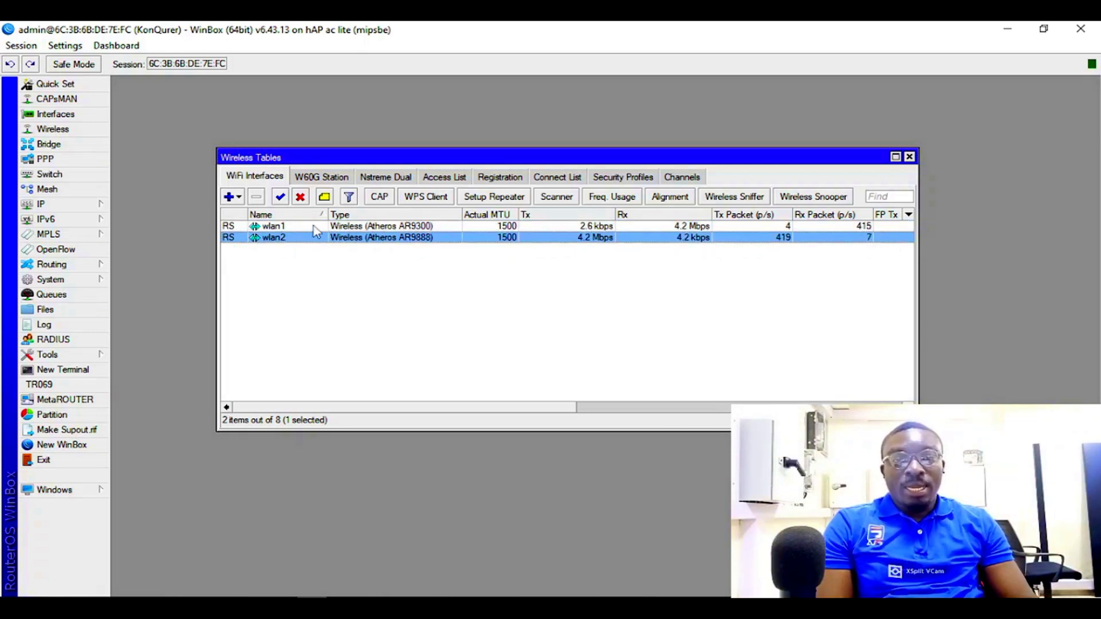
left_click(313, 227)
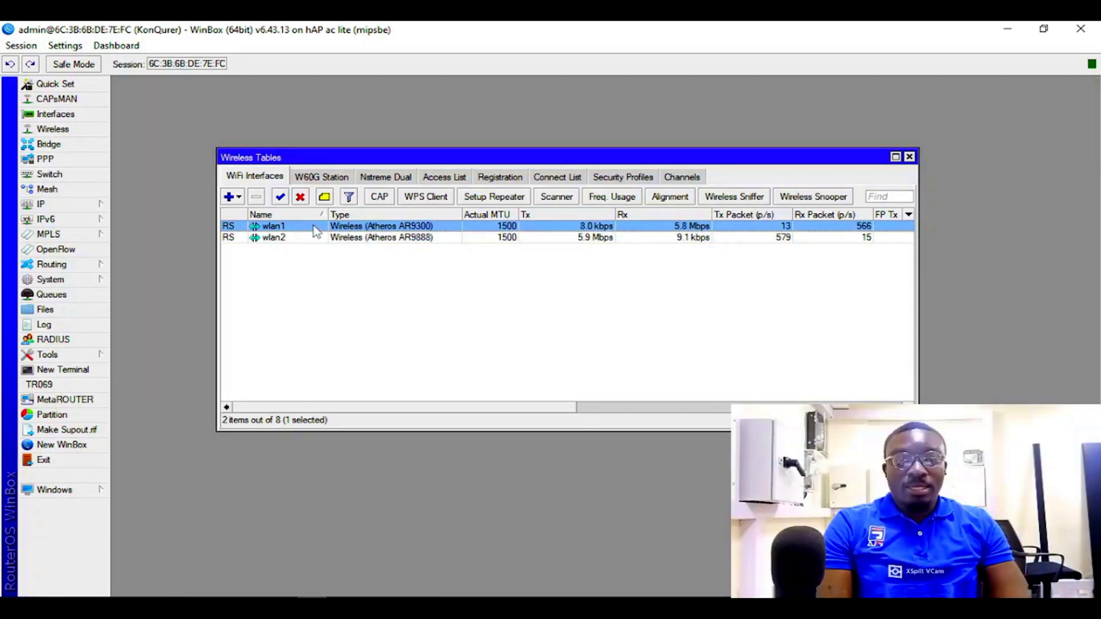
Step: Enable Default Forward in wlan1's Wireless settings and apply the change
double_click(313, 227)
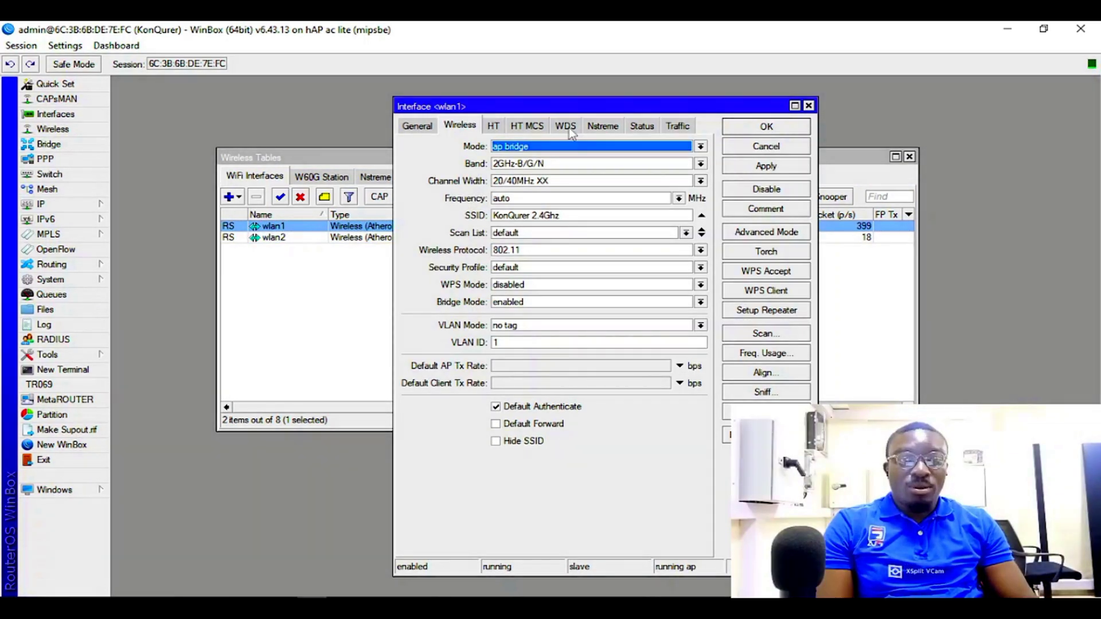
left_click_drag(570, 108, 542, 74)
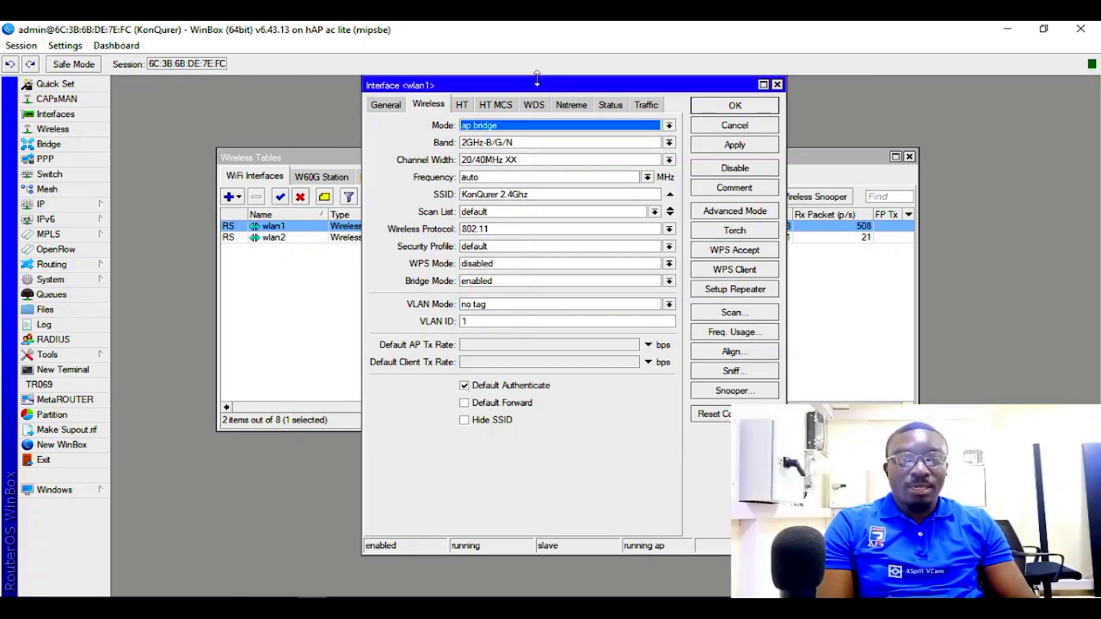
left_click(390, 106)
left_click(424, 105)
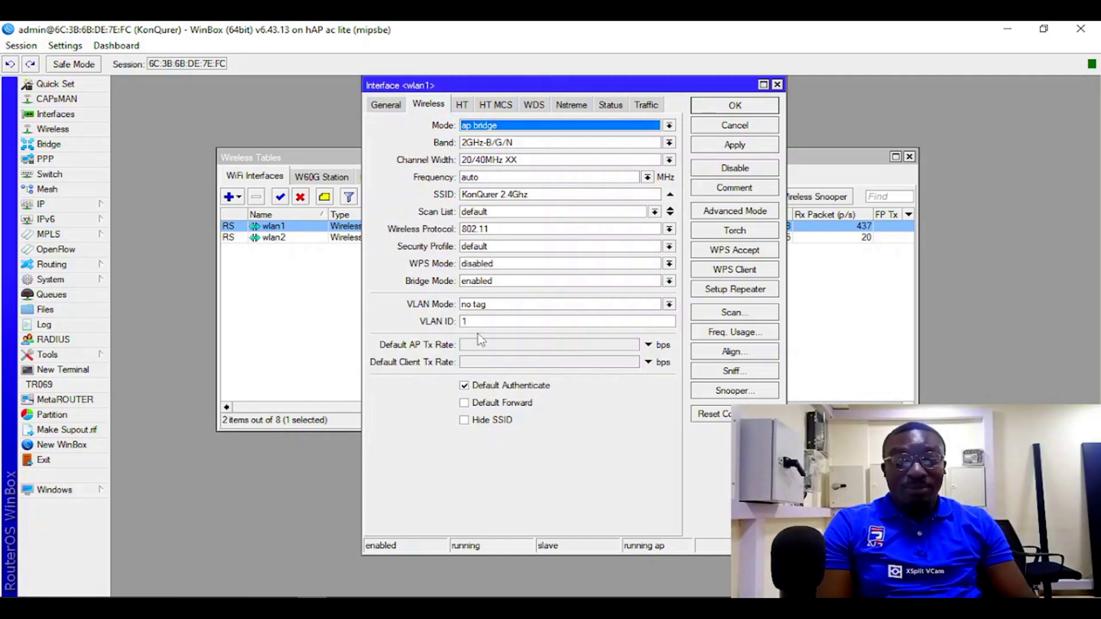
left_click(464, 403)
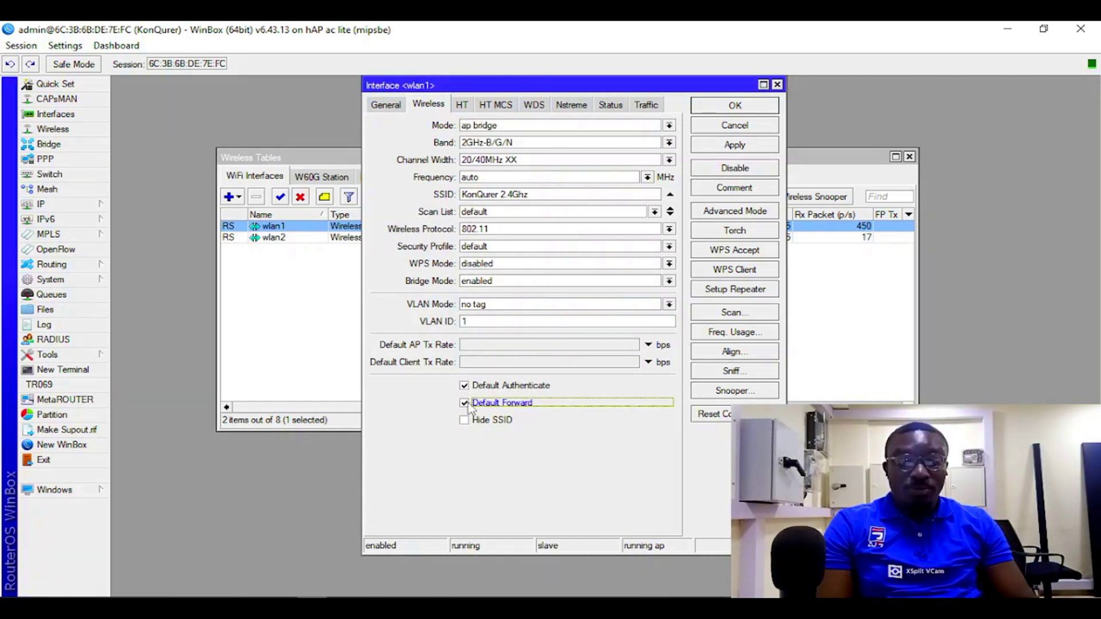
left_click(735, 145)
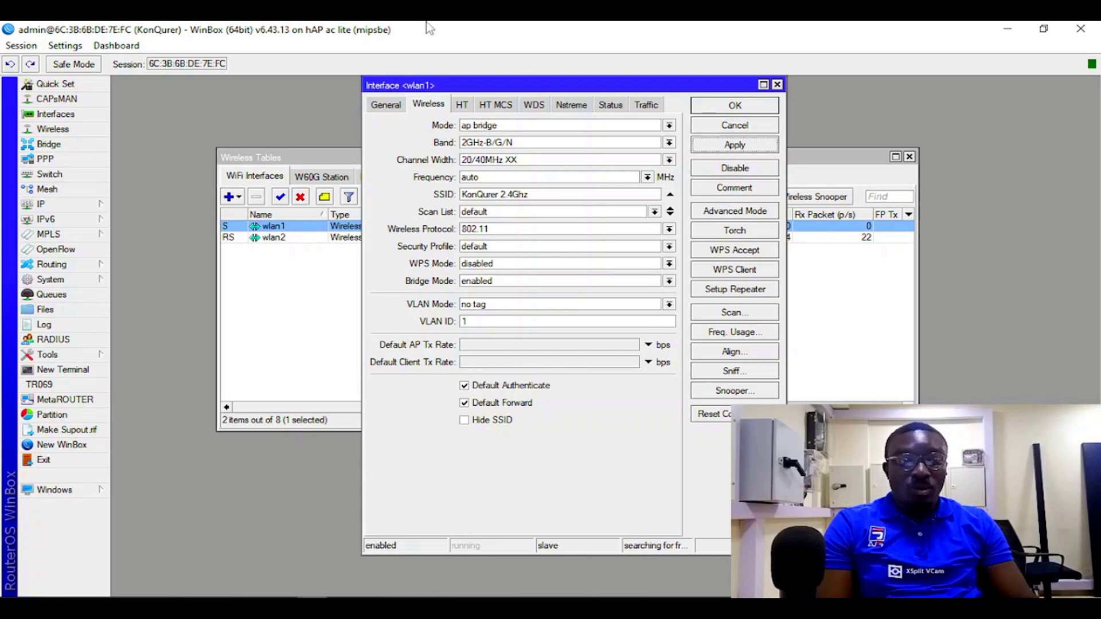
left_click(385, 104)
left_click(440, 106)
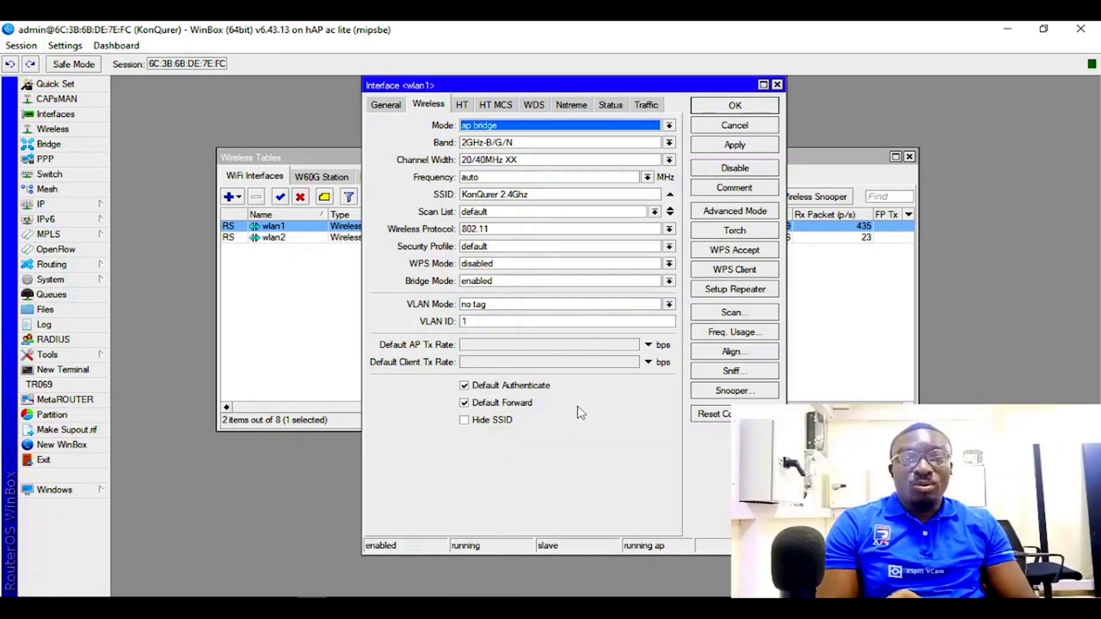
Step: Disable Default Forward on wlan1, apply, and close its settings with OK
left_click(579, 405)
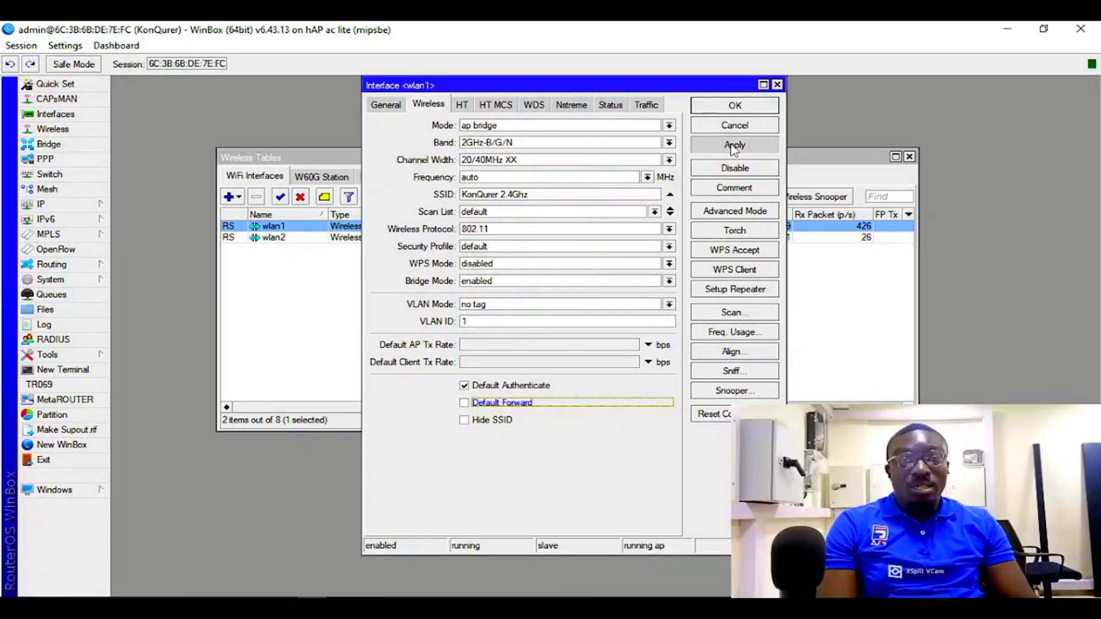
left_click(734, 145)
left_click(735, 106)
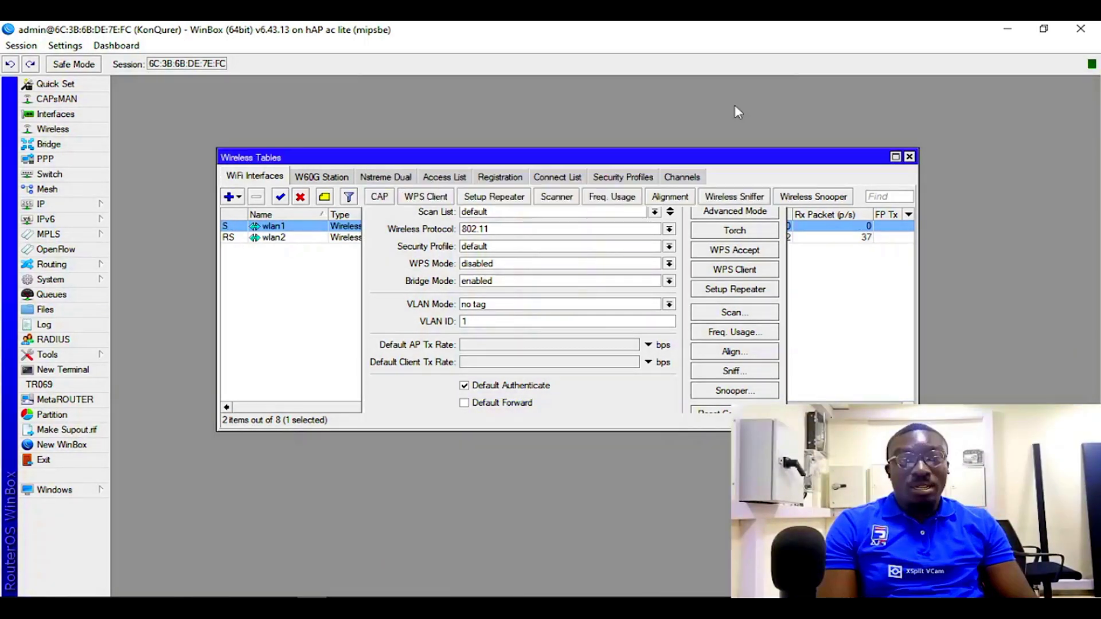
Step: Toggle wlan2's Default Authenticate off and back on, then apply and close with OK
double_click(320, 236)
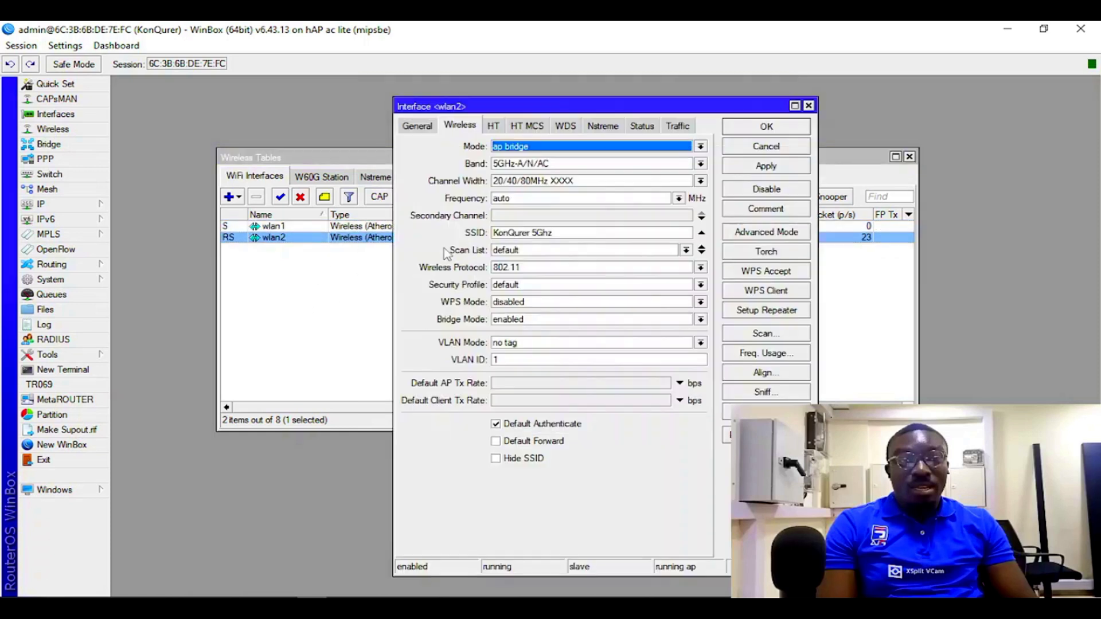
left_click(524, 424)
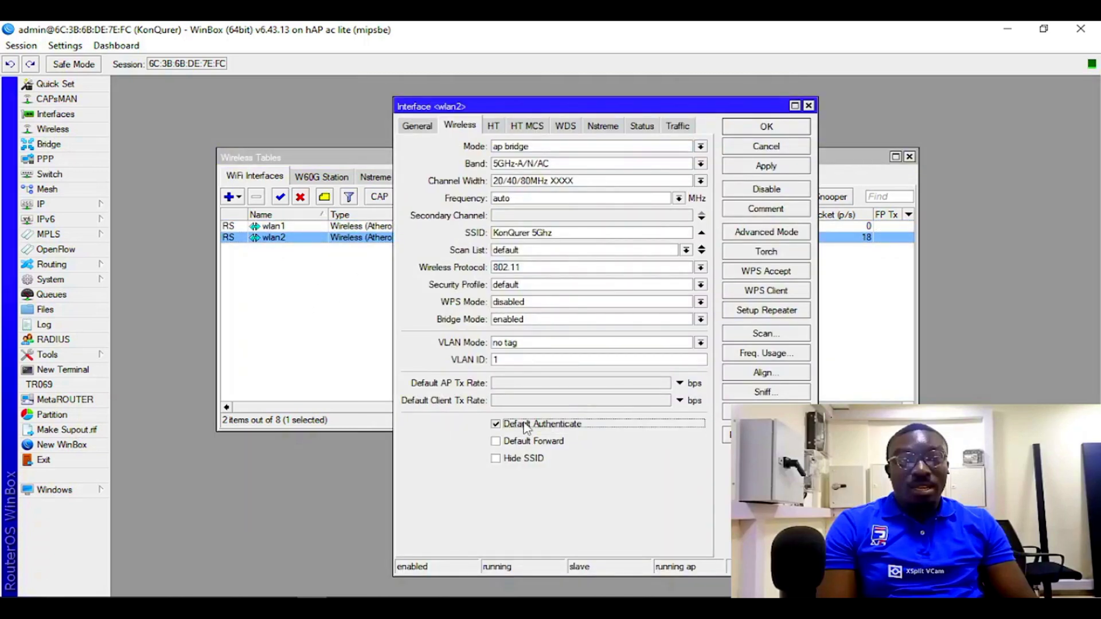
left_click(524, 429)
left_click(742, 168)
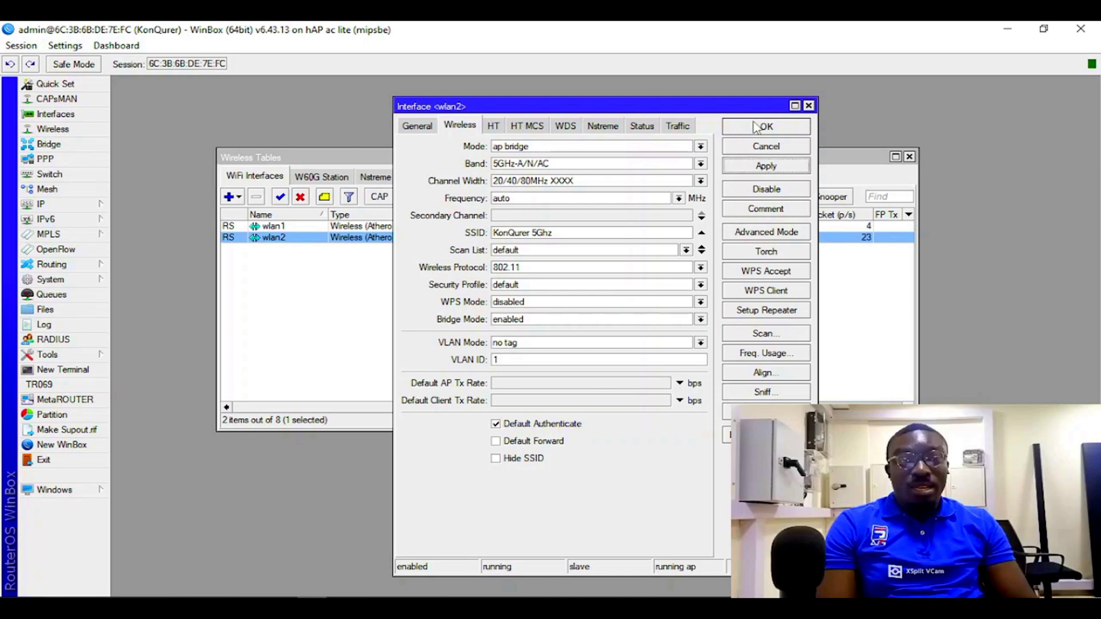
left_click(756, 126)
left_click(400, 373)
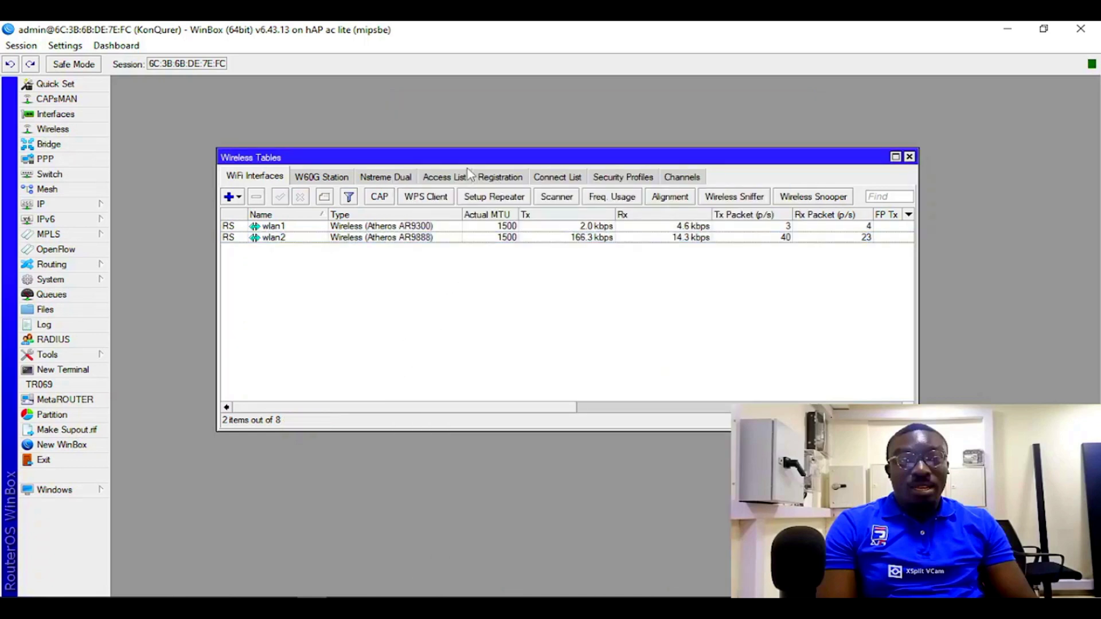
Step: Start a new Access List rule, cancel it unsaved, and switch to the Registration table
left_click(442, 179)
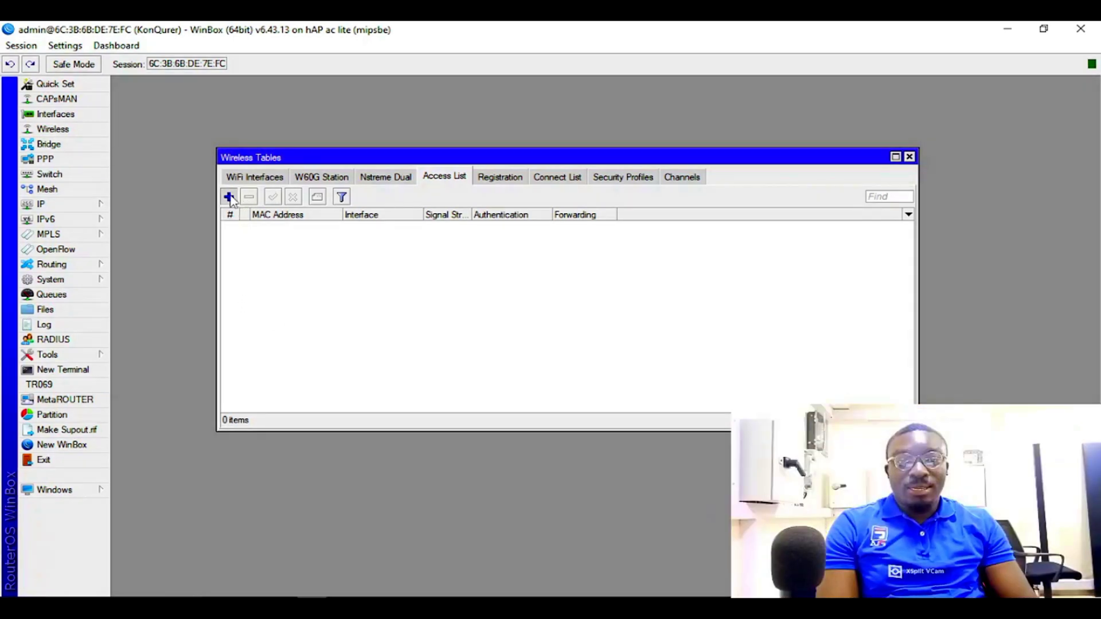
left_click(228, 196)
left_click_drag(640, 220, 528, 272)
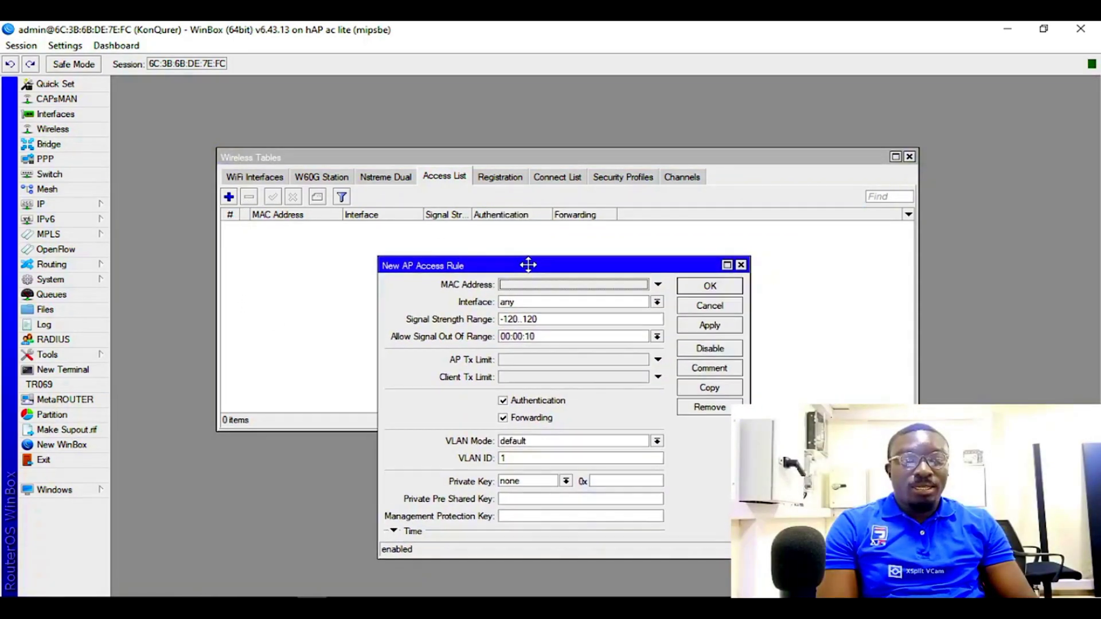
left_click(599, 285)
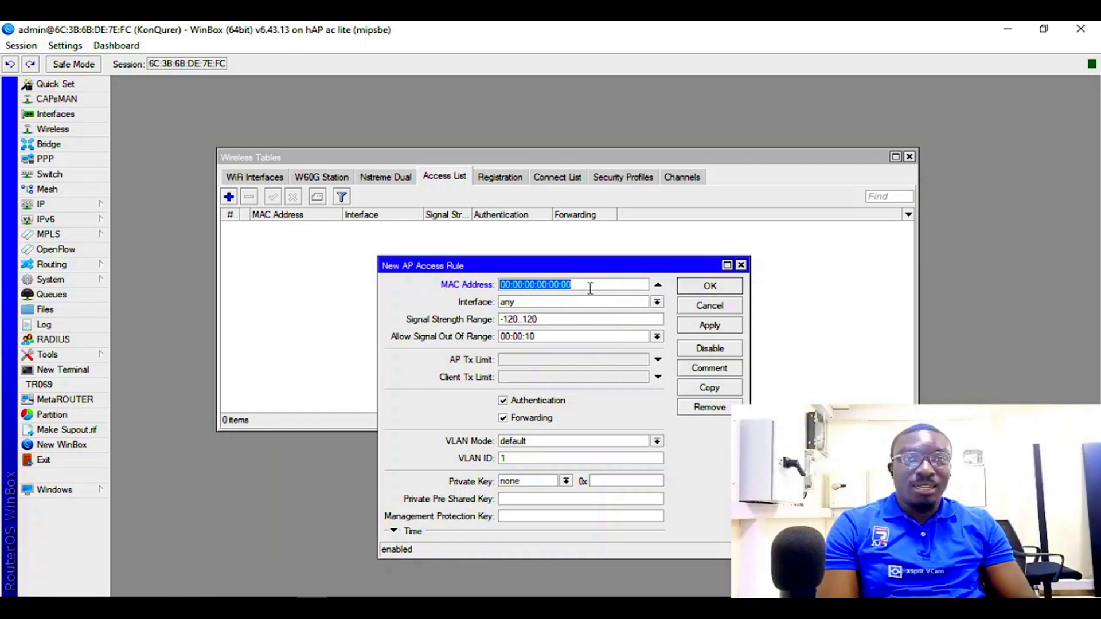
left_click_drag(570, 271, 802, 246)
left_click(810, 259)
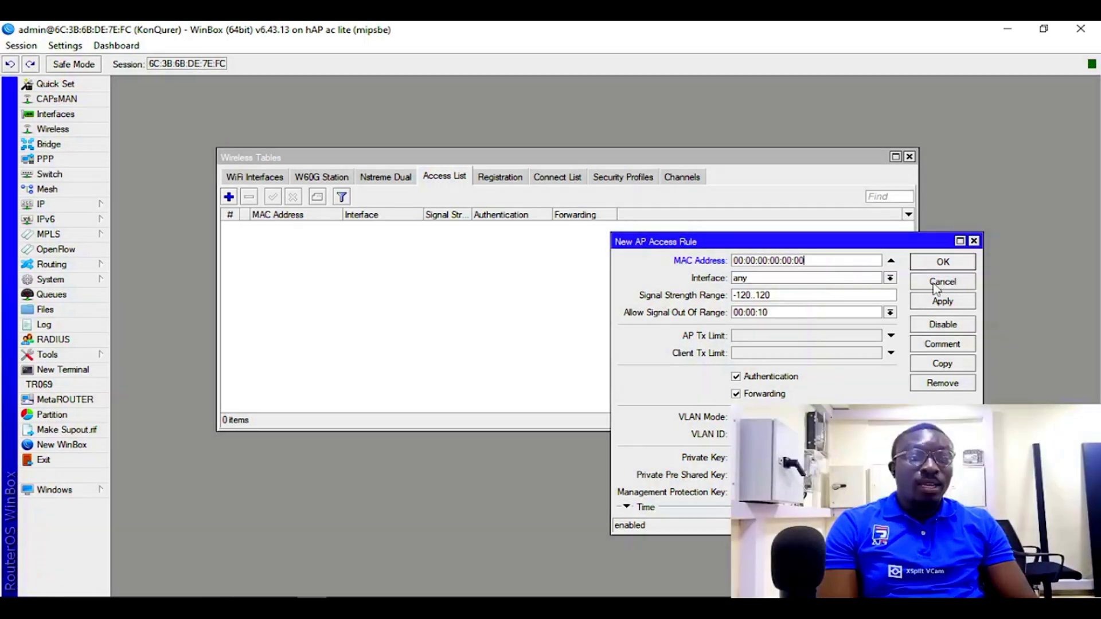
left_click(938, 283)
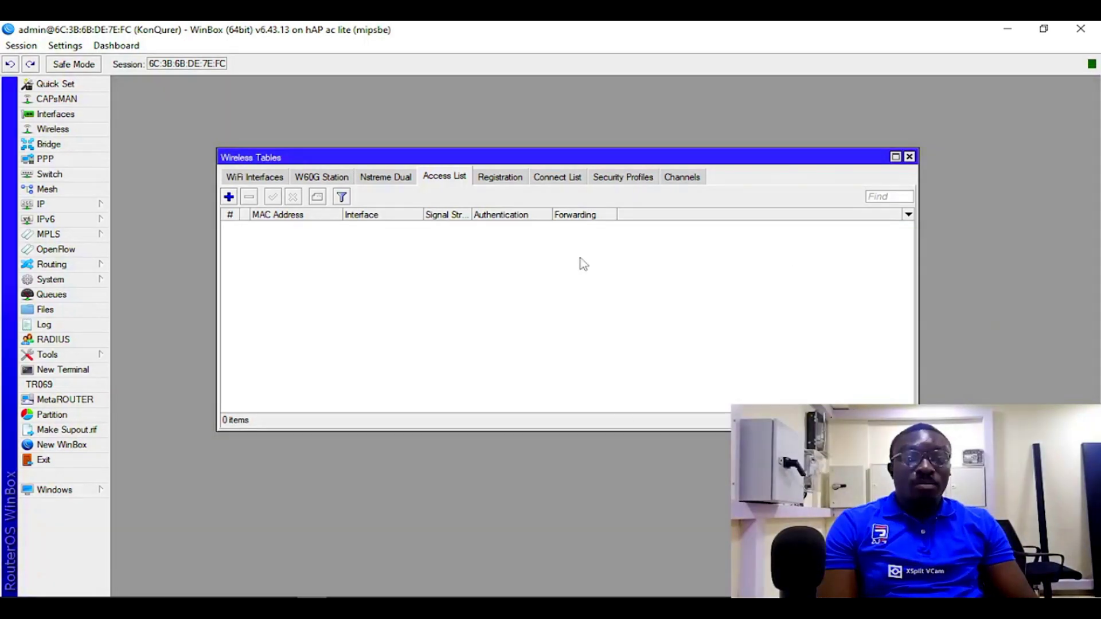
left_click(505, 180)
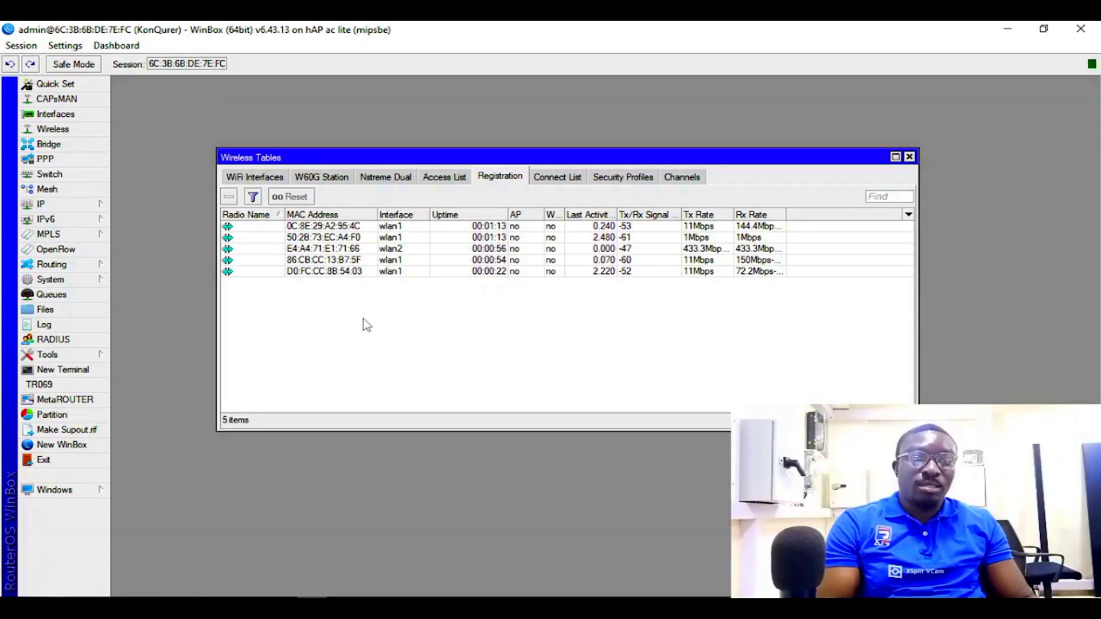
Step: Copy the D0:FC:CC:8B:54:03 registration to the Access List and view the new entry
left_click(344, 273)
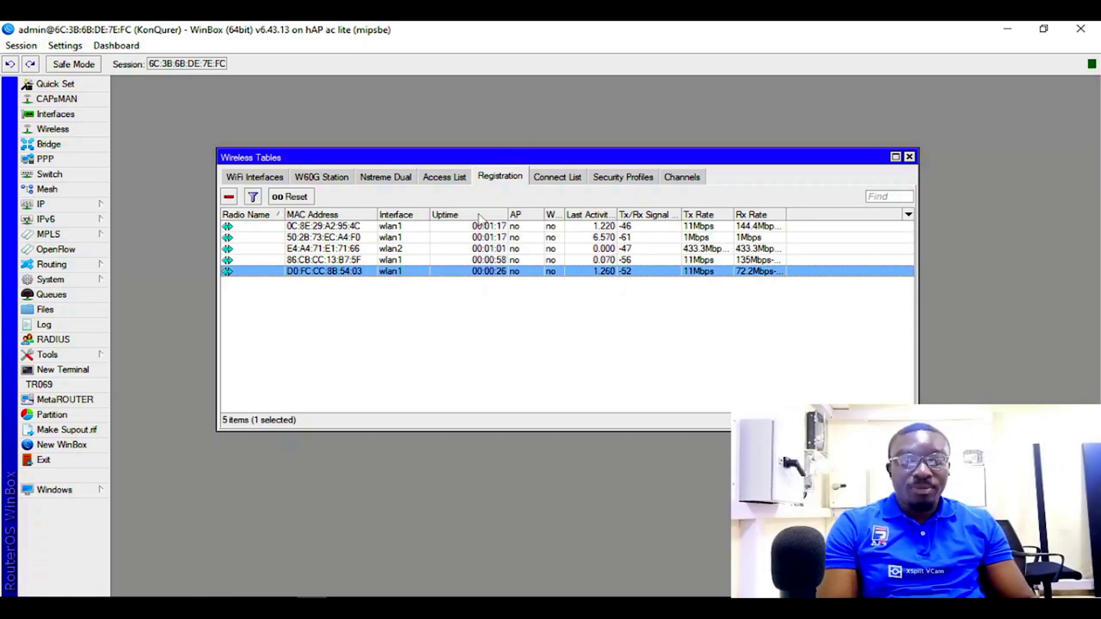
right_click(415, 275)
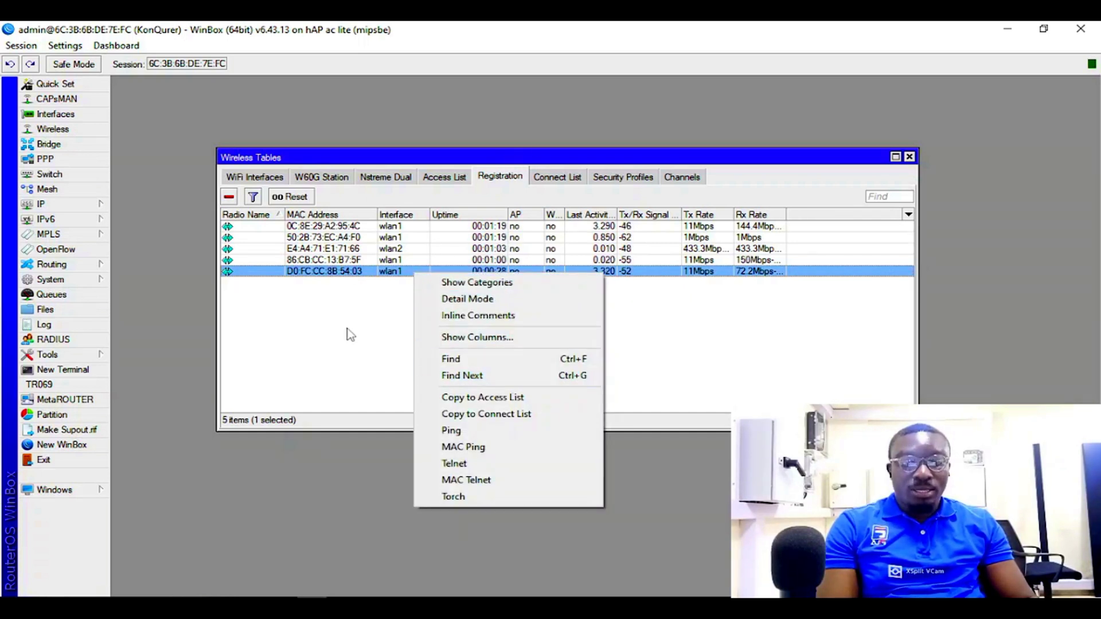
left_click(565, 403)
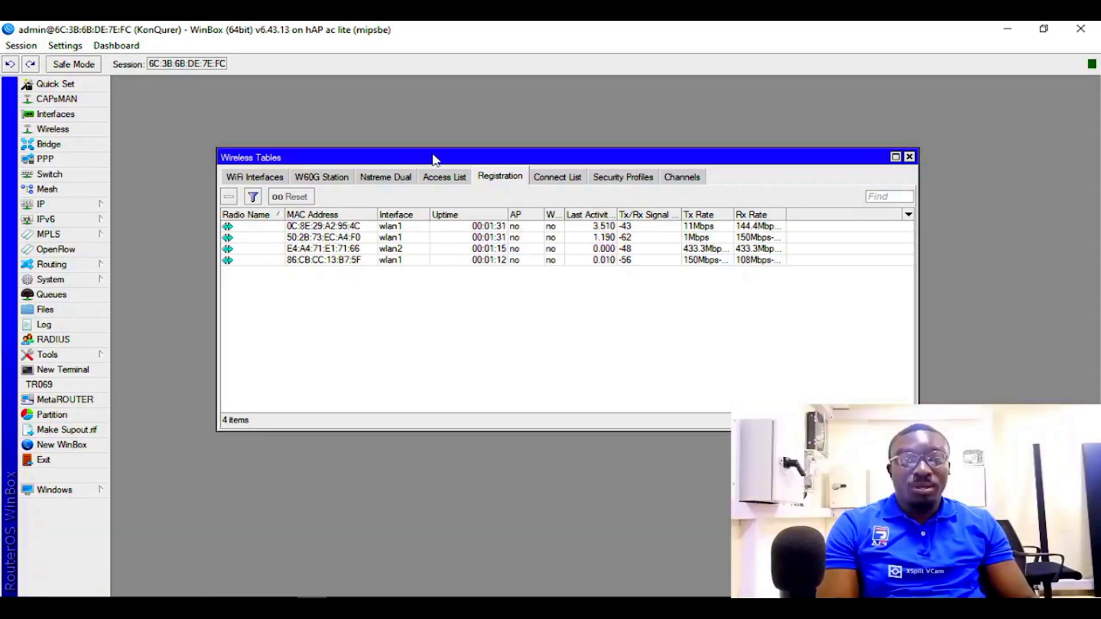
left_click(444, 177)
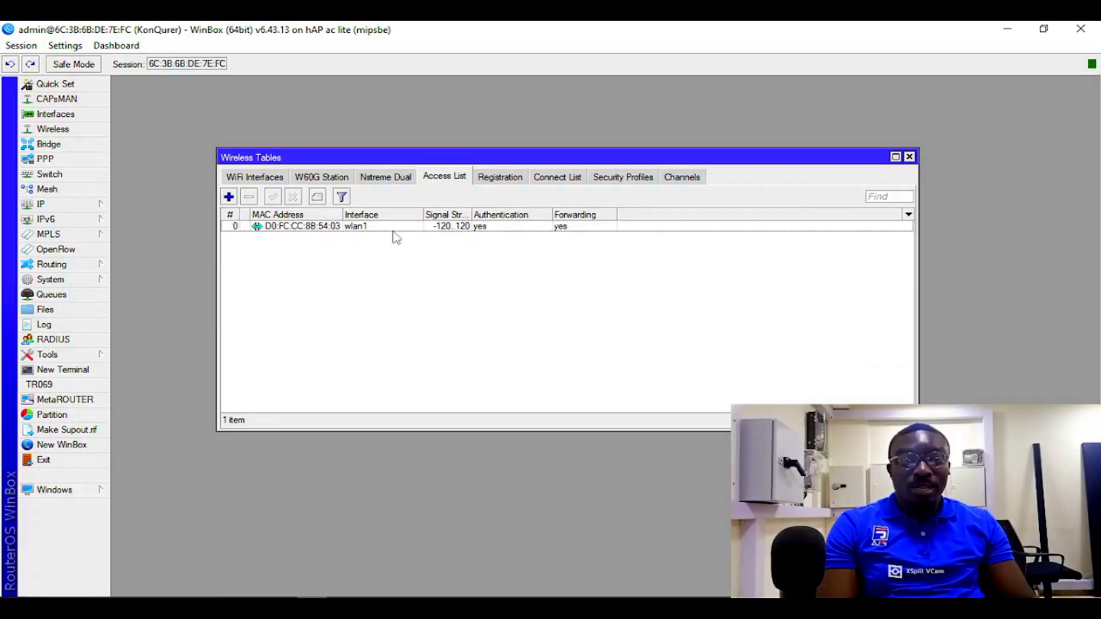
Step: Open the D0:FC:CC:8B:54:03 access rule for editing
left_click(396, 232)
double_click(396, 231)
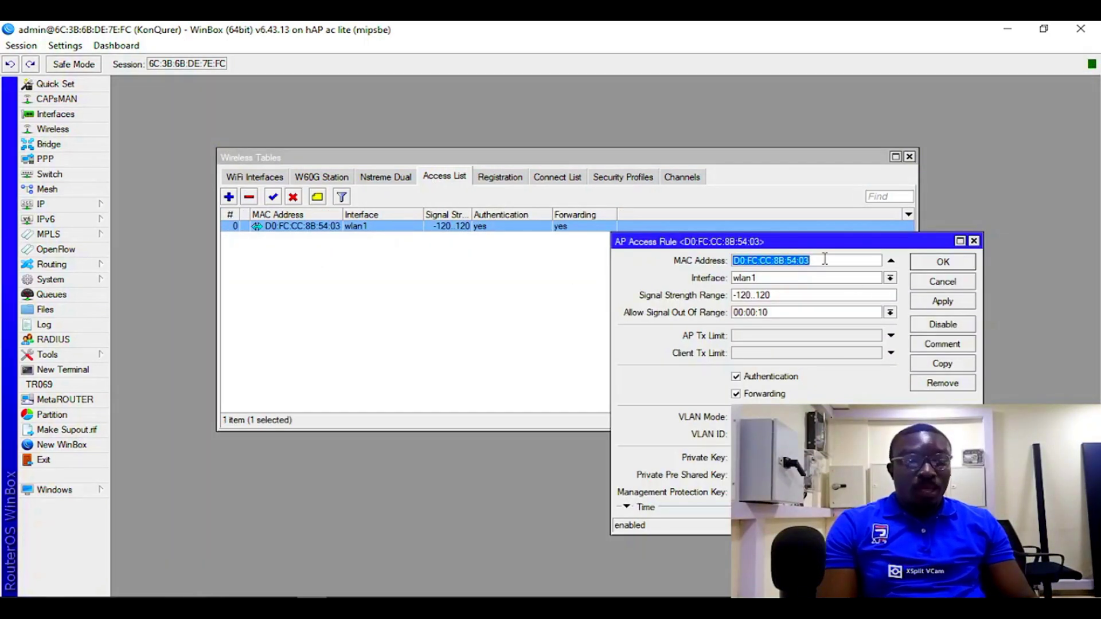
left_click_drag(815, 248, 701, 238)
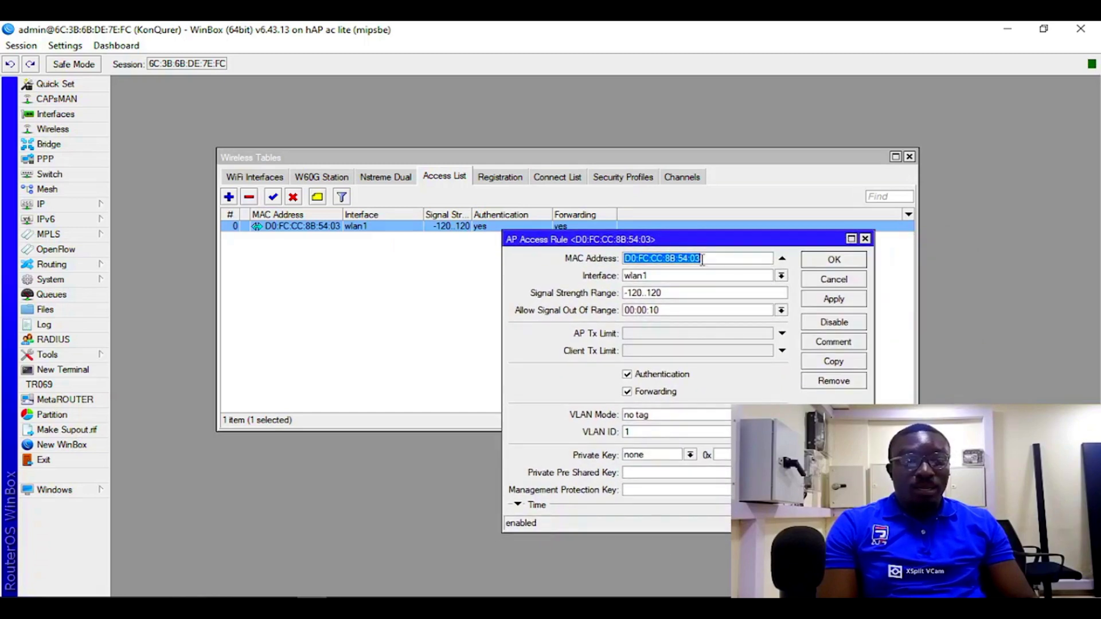
left_click(707, 259)
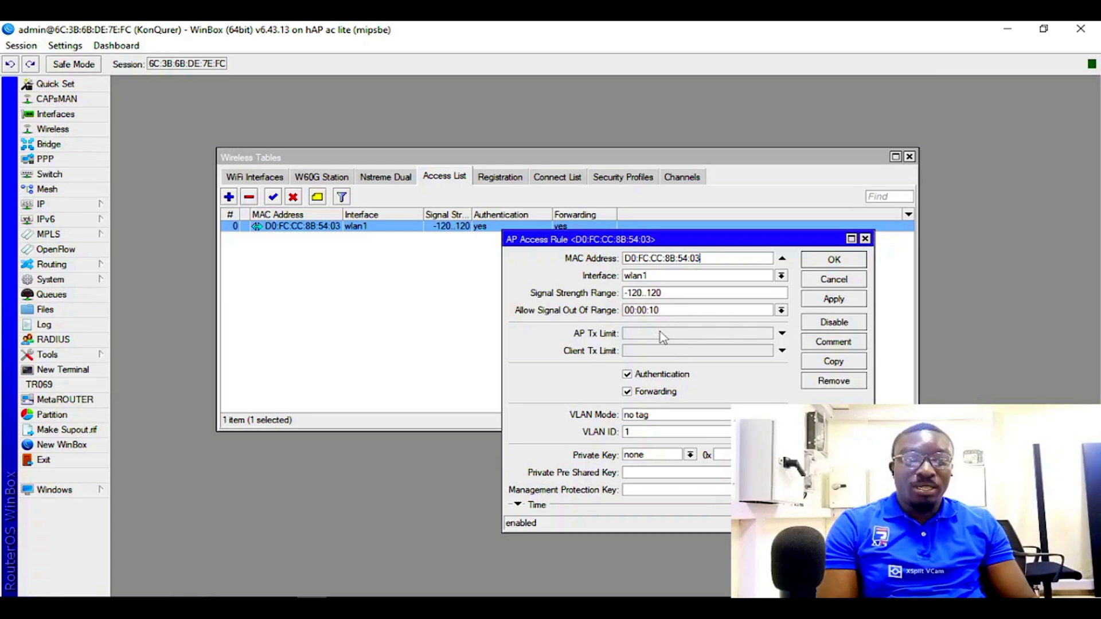
Step: Leave AP and Client Tx Limit unset and uncheck Authentication
left_click(663, 336)
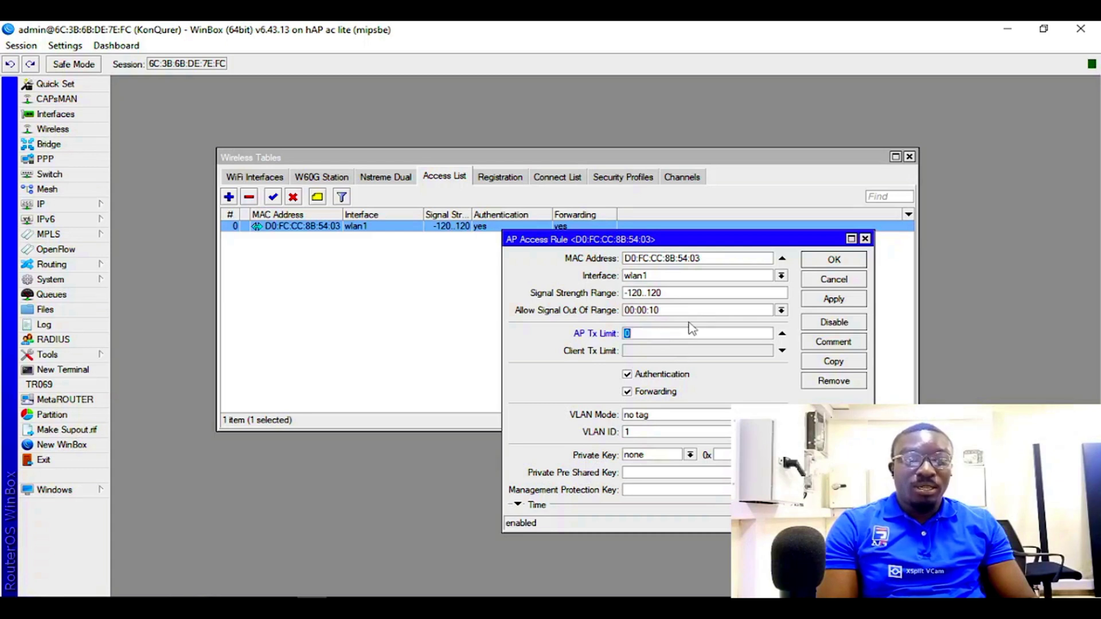
left_click(781, 333)
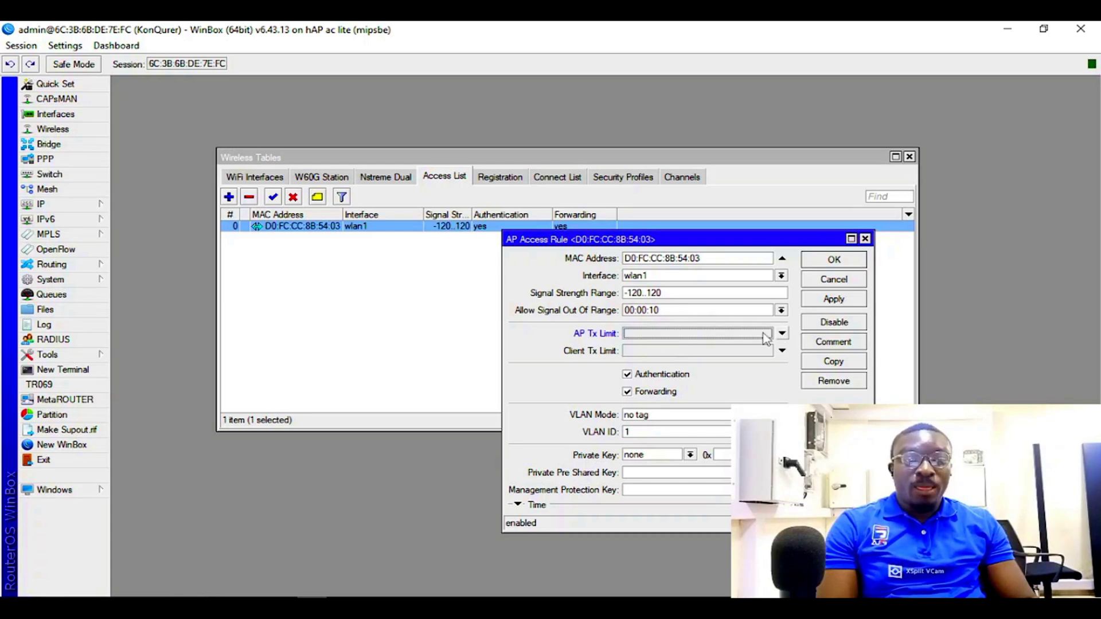
left_click(666, 352)
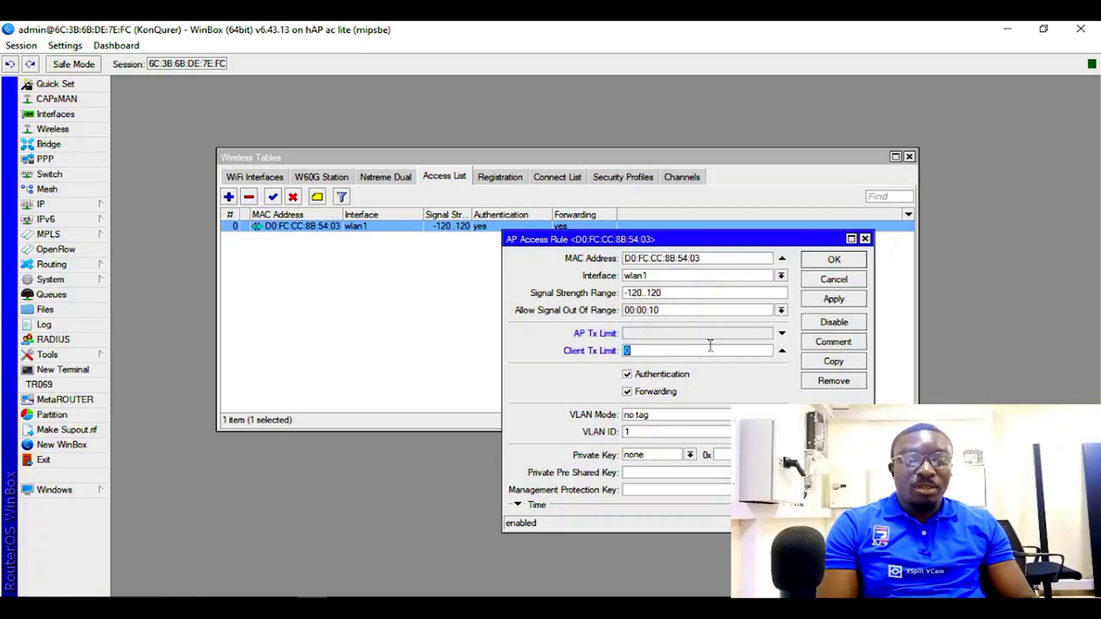
left_click(782, 351)
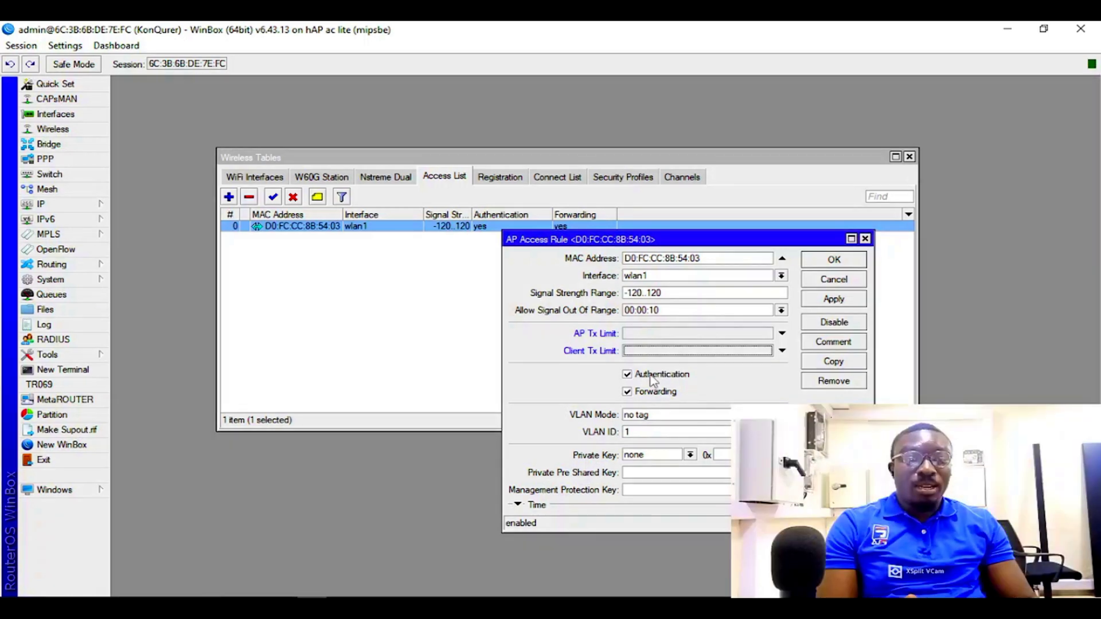
left_click(654, 379)
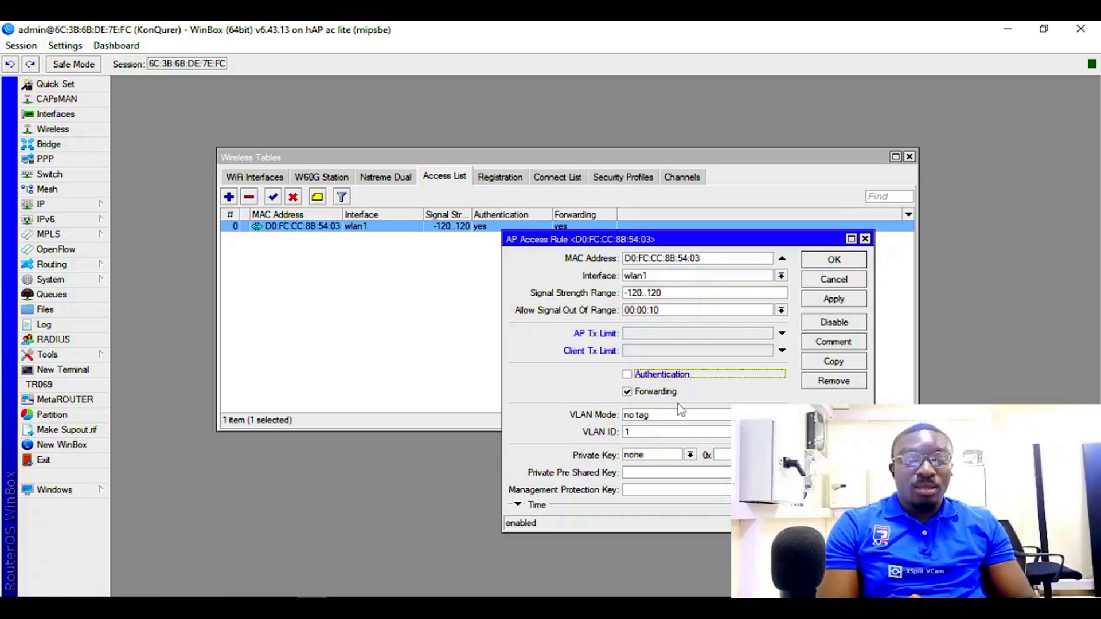
Step: Enter the private pre-shared key and the matching Management Protection Key
left_click(657, 469)
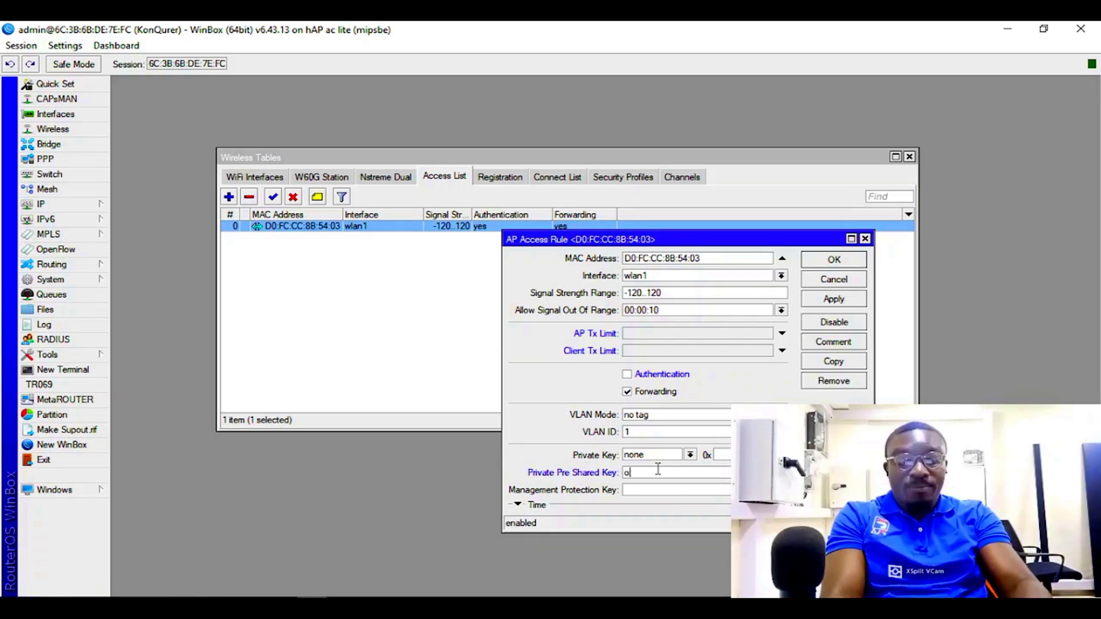
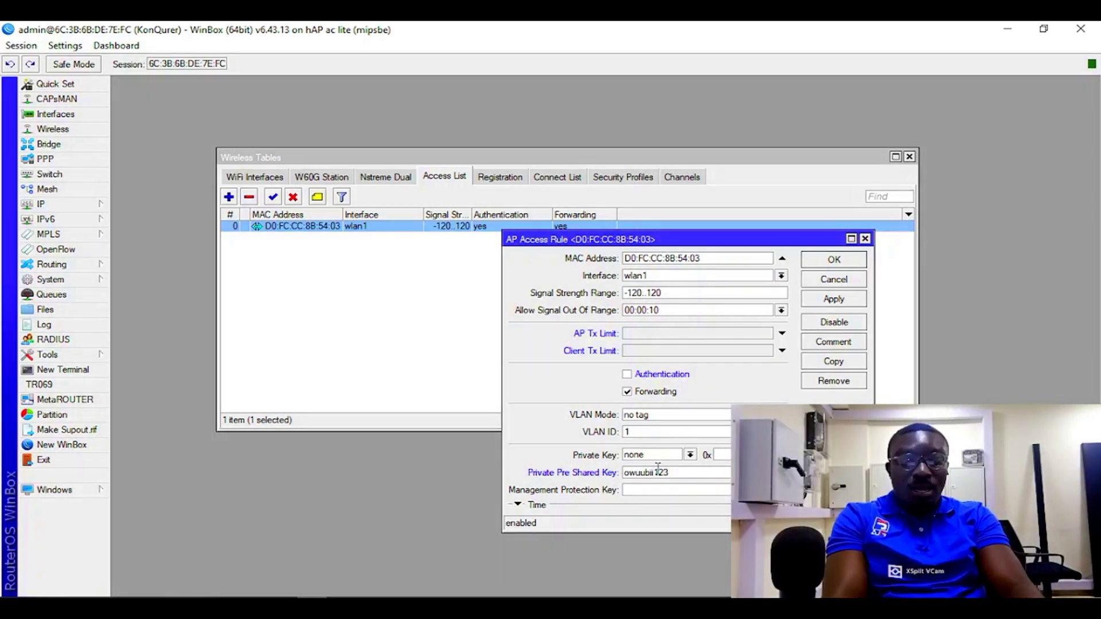
key("Tab")
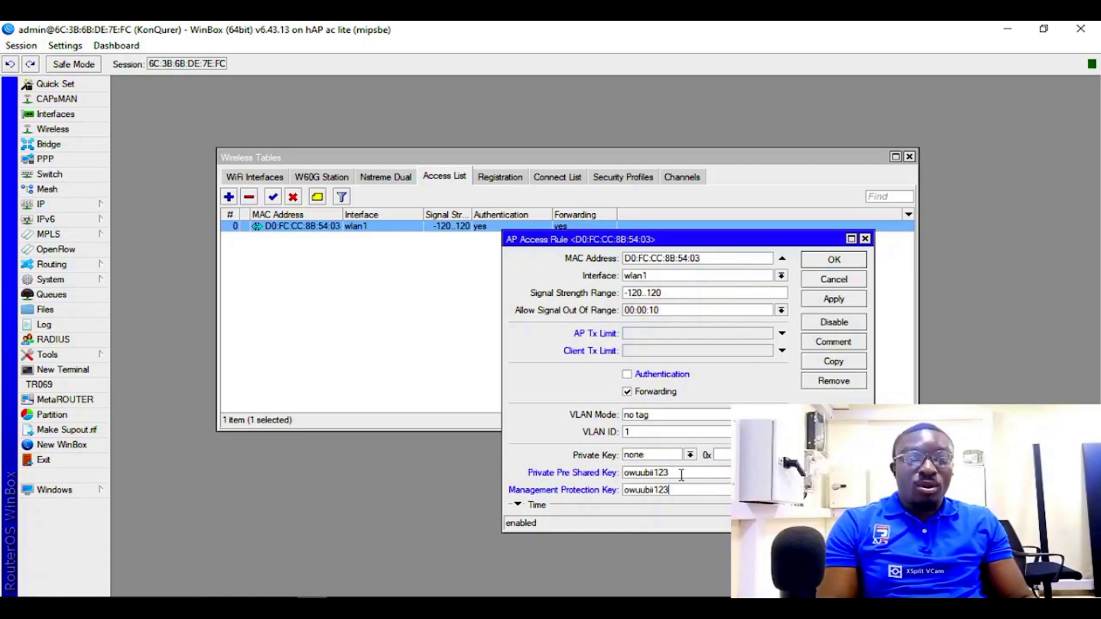
left_click(681, 474)
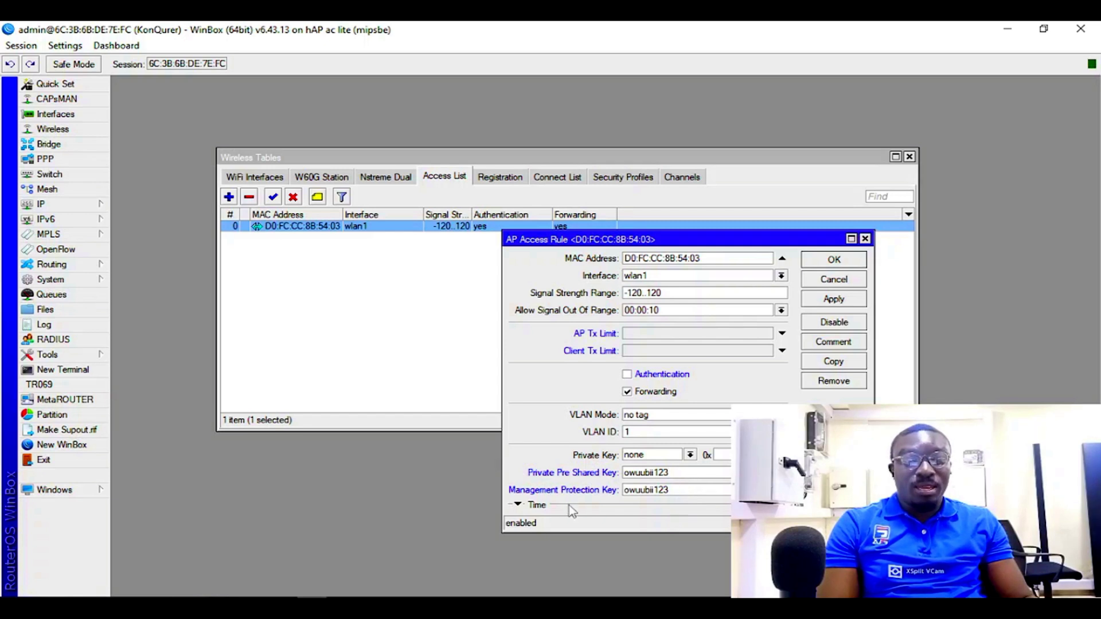
Step: Expand the Time section and change the rule's time from 00:00:00 to 08:00:00
left_click(517, 505)
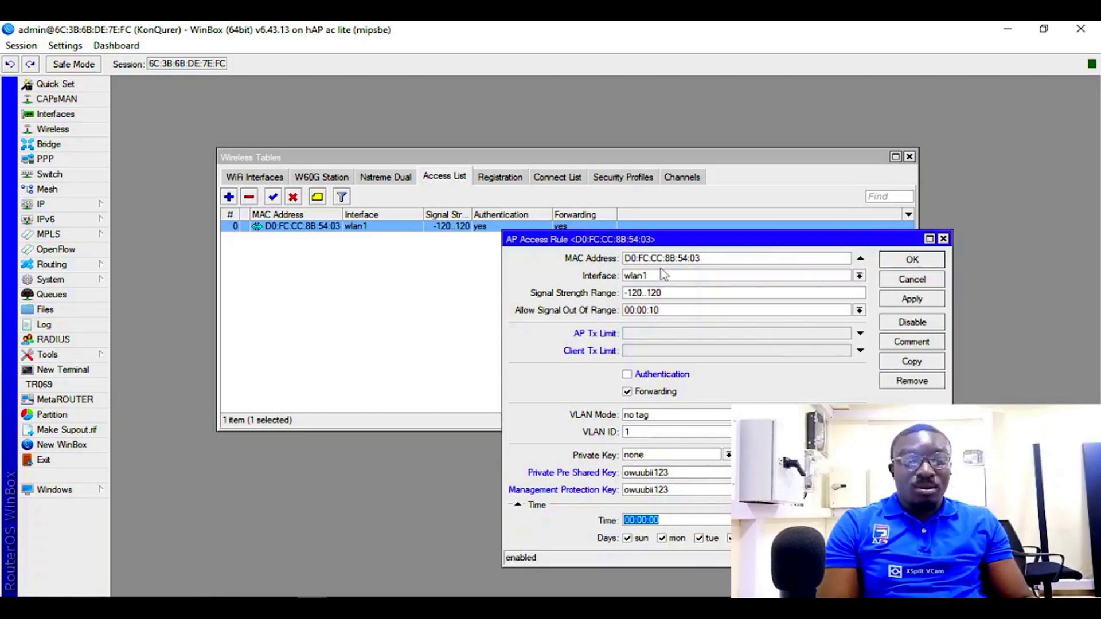
left_click_drag(664, 241, 668, 203)
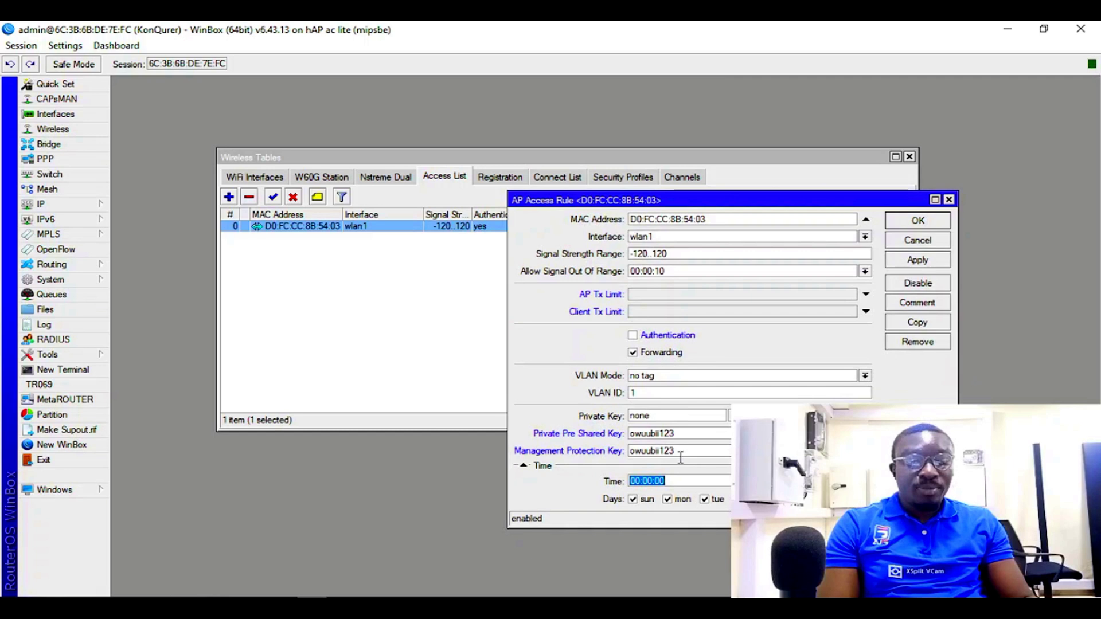
left_click(670, 481)
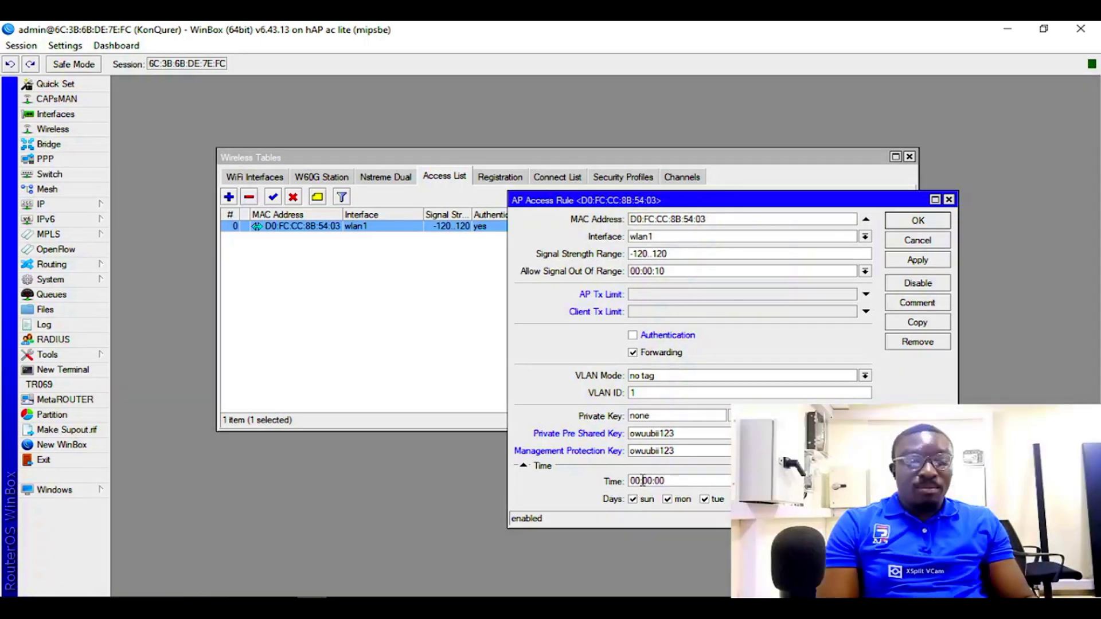
left_click(640, 481)
key("BackSpace")
type("8")
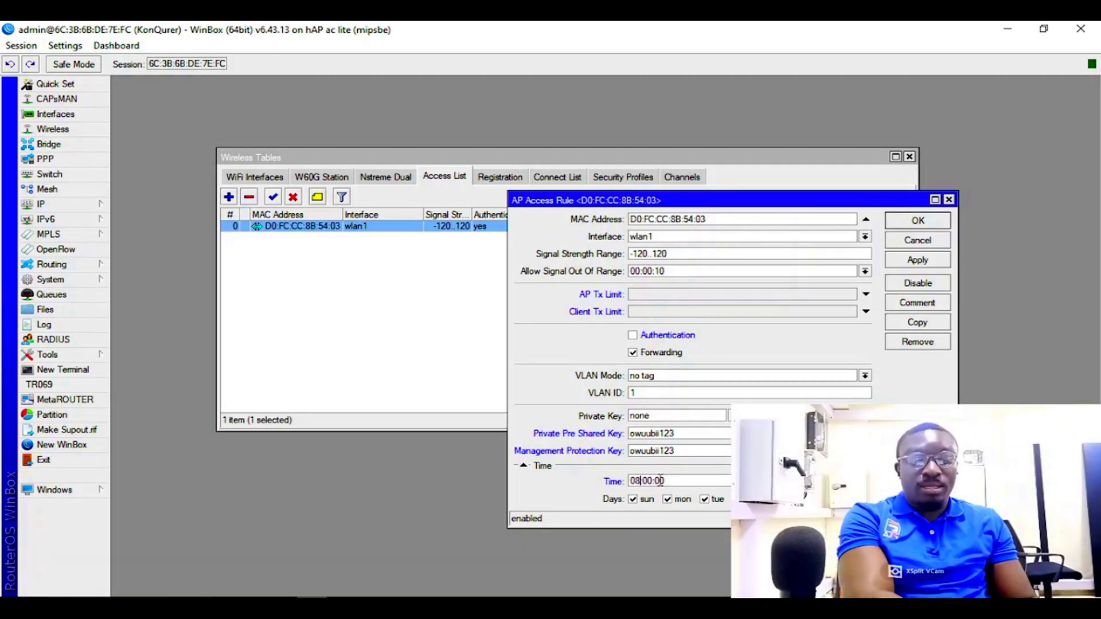